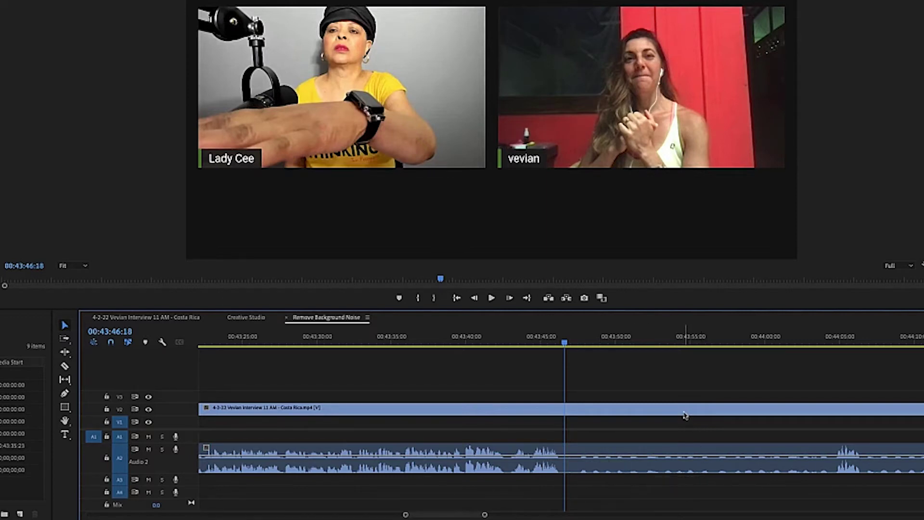
Play the interview from about 00:43:46 to 00:43:51 to hear the leaf-raking background noise.
{"action": "left_click", "coordinate": [492, 298]}
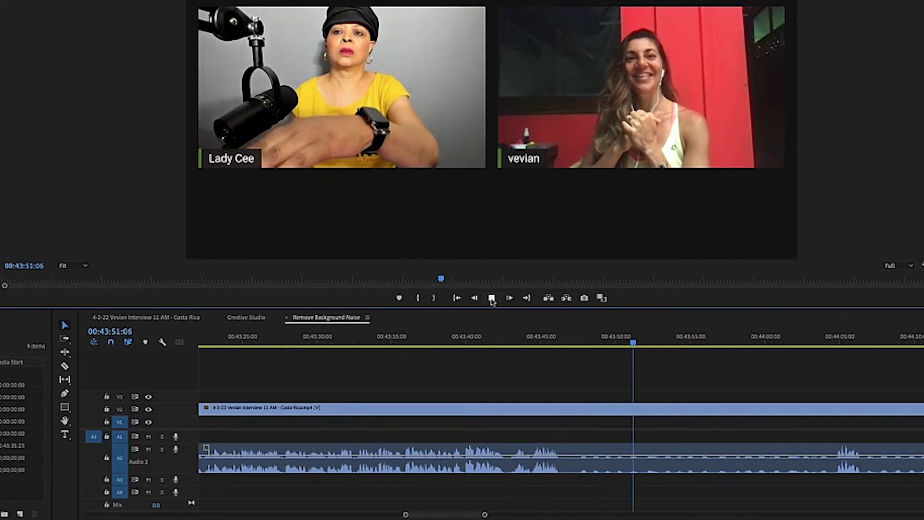
{"action": "left_click", "coordinate": [491, 298]}
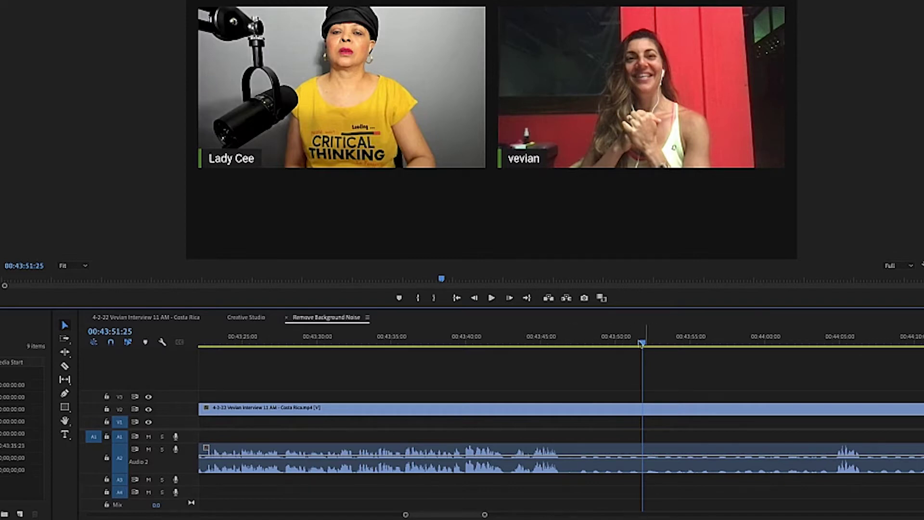
Cut the interview clip at 00:43:47 with the Razor tool.
{"action": "left_click_drag", "start_coordinate": [644, 344], "coordinate": [574, 351]}
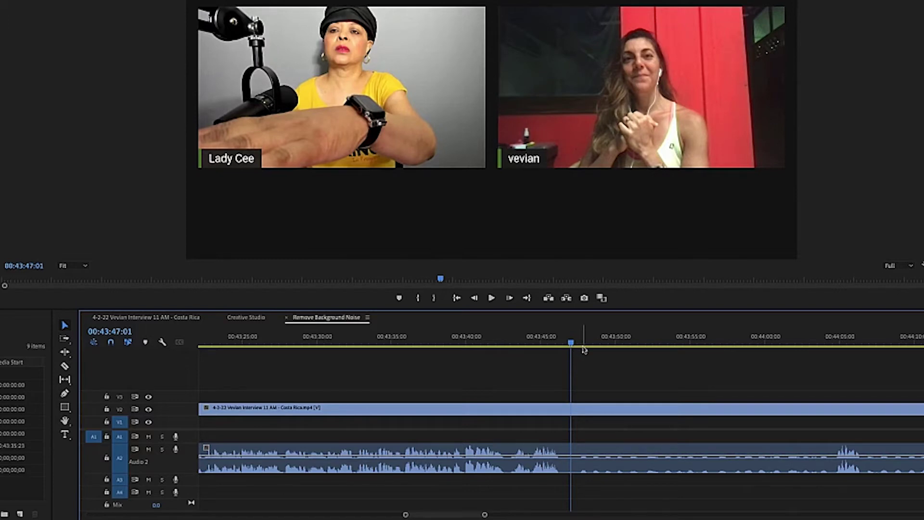
{"action": "key", "text": "c"}
{"action": "left_click", "coordinate": [571, 409]}
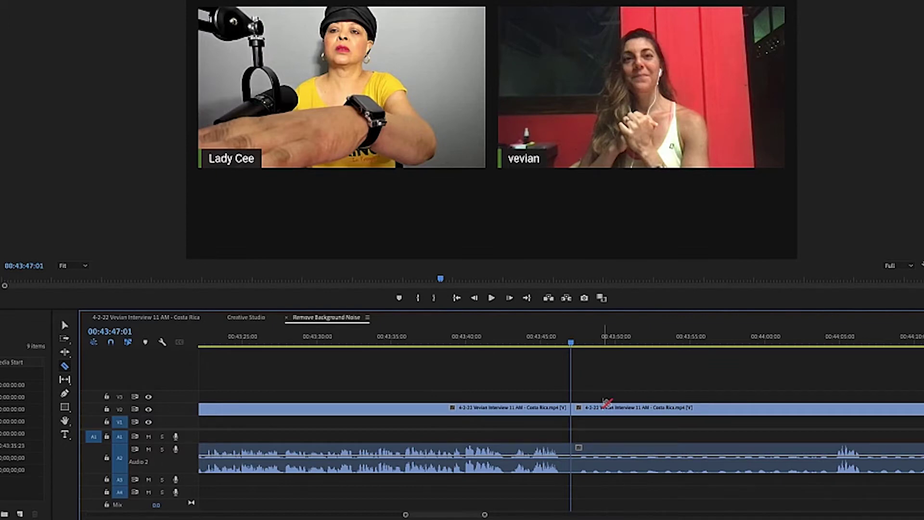
Shift the later clip part 18 frames right, leaving a small gap.
{"action": "key", "text": "v"}
{"action": "left_click", "coordinate": [588, 411]}
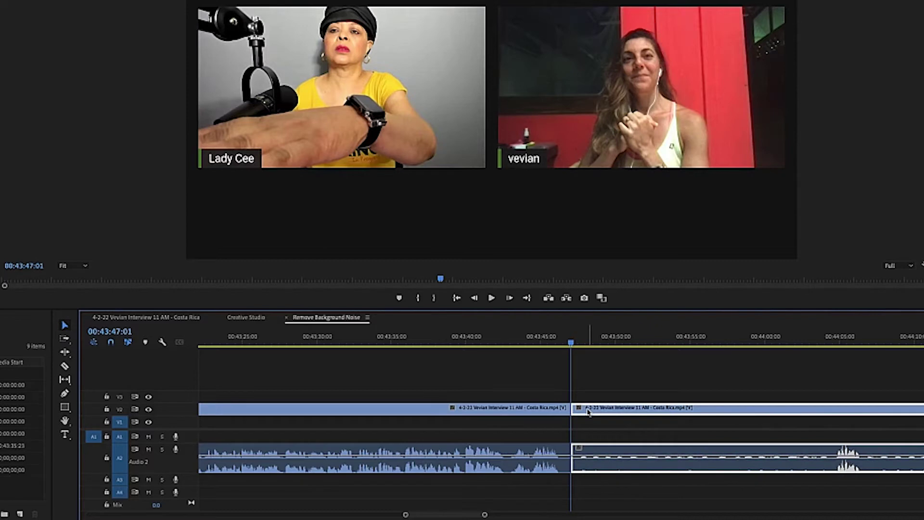
{"action": "left_click_drag", "start_coordinate": [591, 412], "coordinate": [601, 410]}
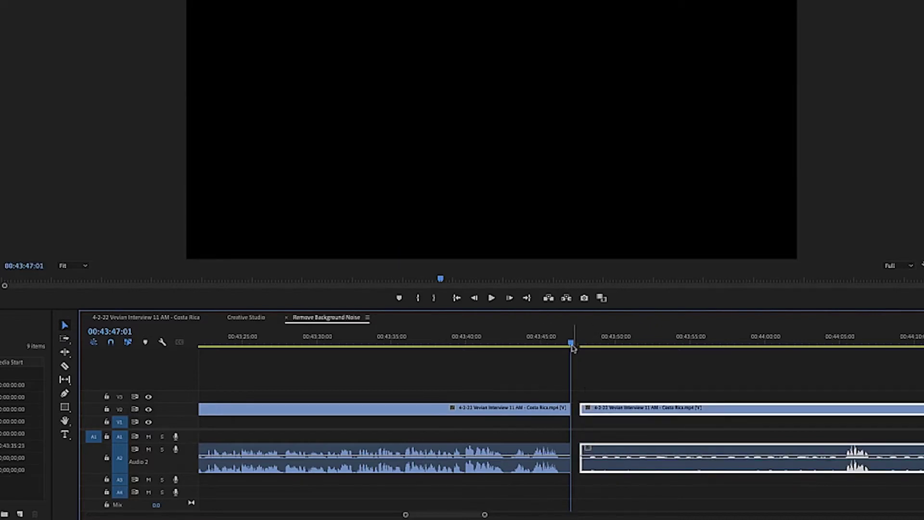
{"action": "left_click_drag", "start_coordinate": [572, 343], "coordinate": [558, 345]}
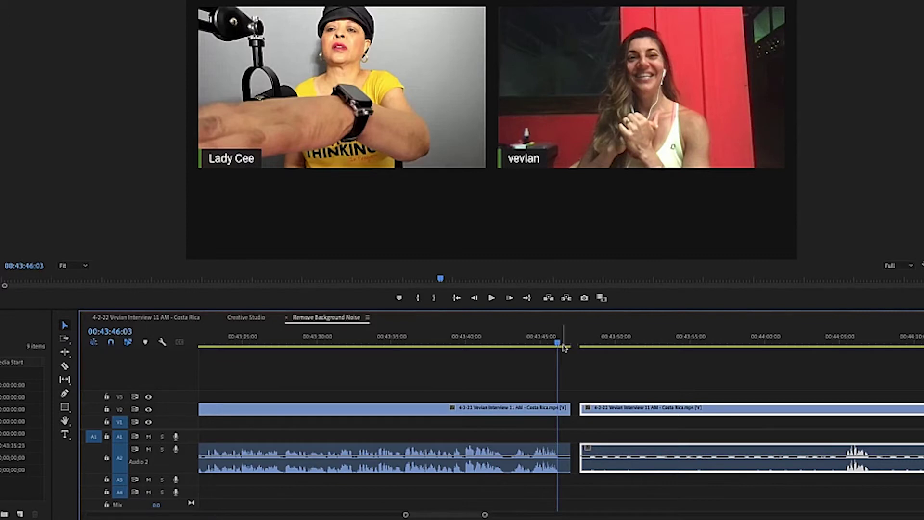
{"action": "left_click_drag", "start_coordinate": [564, 348], "coordinate": [606, 357]}
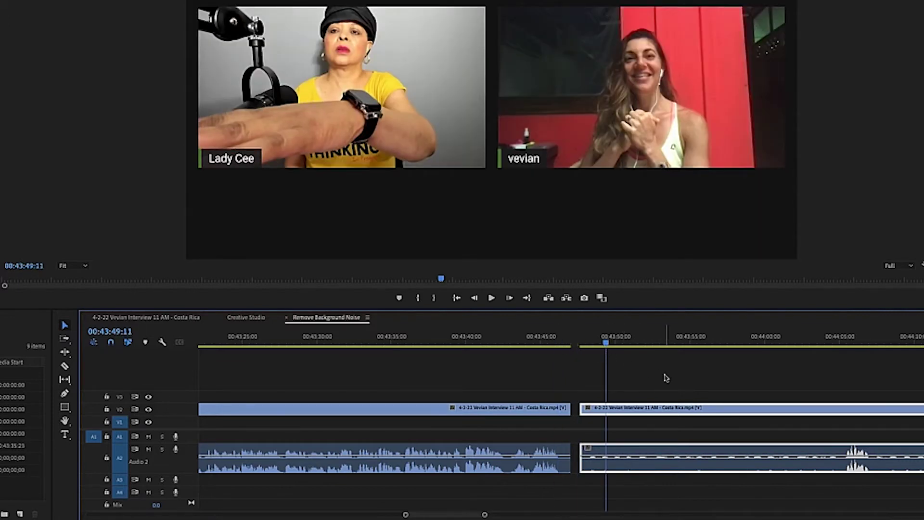
{"action": "key", "text": "minus"}
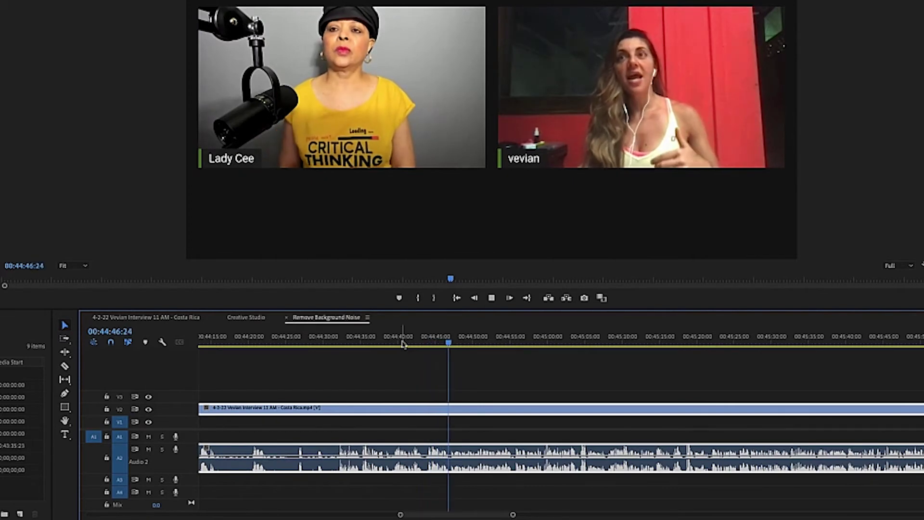
{"action": "key", "text": "space"}
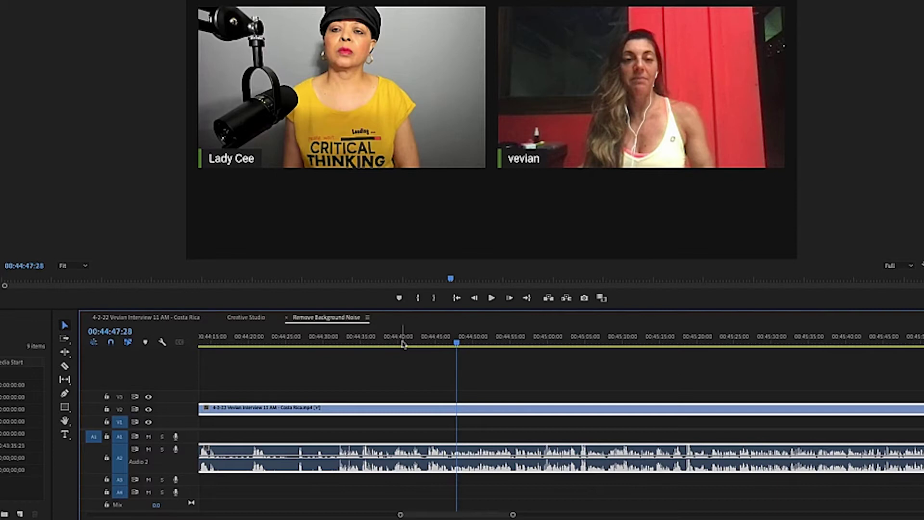
{"action": "scroll", "coordinate": [452, 366], "scroll_direction": "up", "scroll_amount": 8}
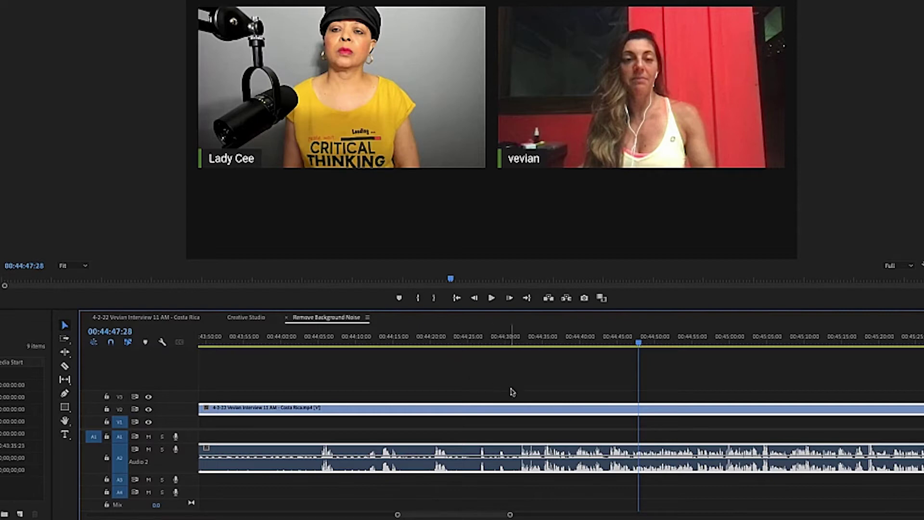
{"action": "right_click", "coordinate": [539, 452]}
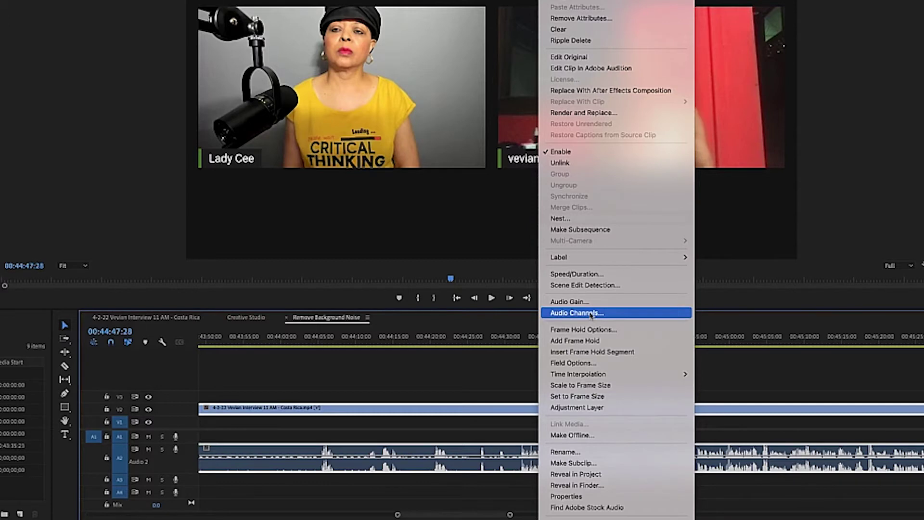
Send the interview's audio clip to Audition with Edit Clip in Adobe Audition.
{"action": "left_click", "coordinate": [598, 69]}
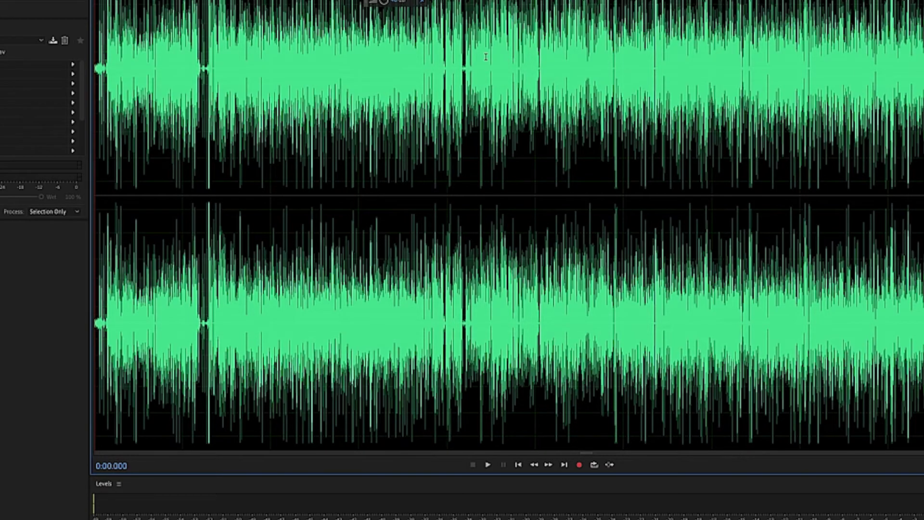
Zoom into the waveform start, listen to it, and select the noise-only opening stretch.
{"action": "key", "text": "equal"}
{"action": "key", "text": "equal"}
{"action": "key", "text": "equal"}
{"action": "key", "text": "equal"}
{"action": "key", "text": "equal"}
{"action": "key", "text": "equal"}
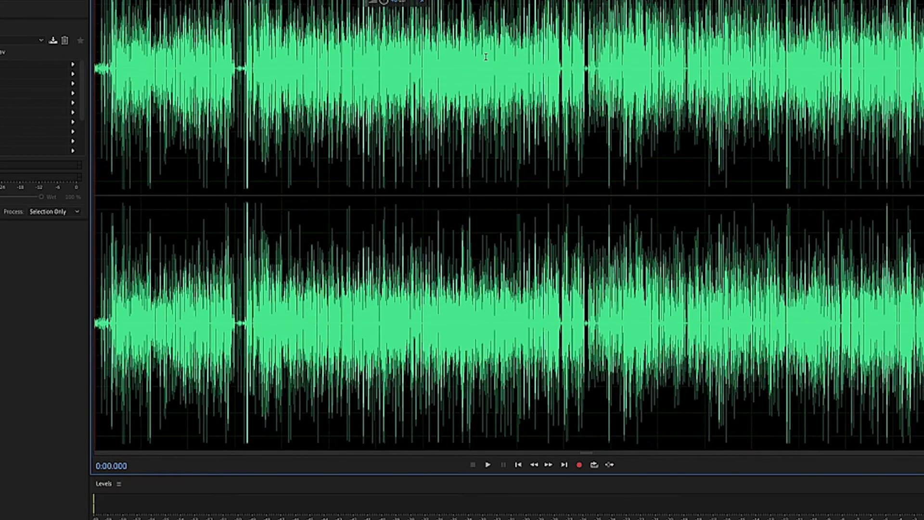
{"action": "key", "text": "equal"}
{"action": "key", "text": "equal"}
{"action": "key", "text": "equal"}
{"action": "key", "text": "equal"}
{"action": "key", "text": "equal"}
{"action": "key", "text": "equal"}
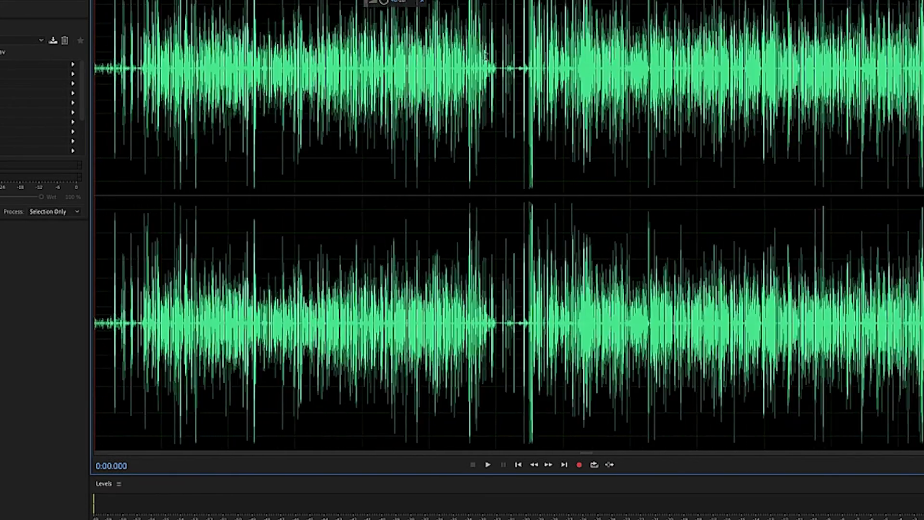
{"action": "key", "text": "equal"}
{"action": "key", "text": "equal"}
{"action": "key", "text": "equal"}
{"action": "key", "text": "equal"}
{"action": "key", "text": "equal"}
{"action": "key", "text": "equal"}
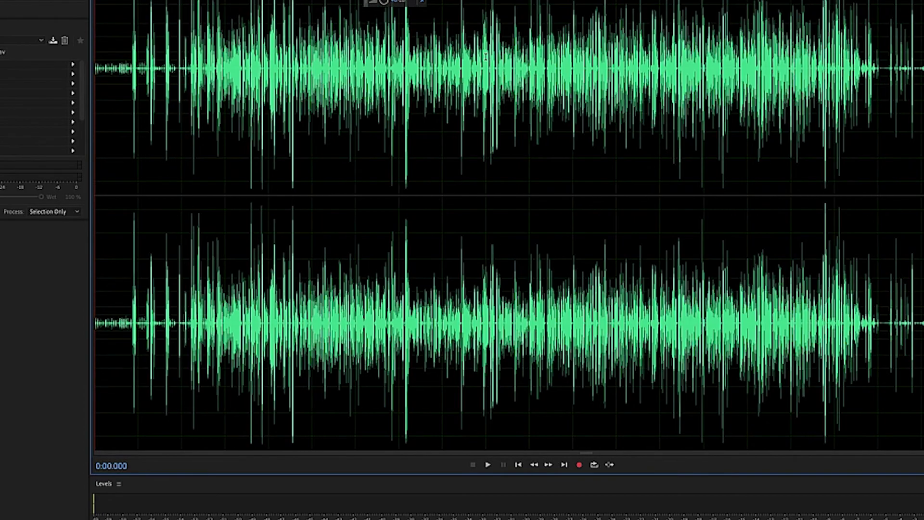
{"action": "key", "text": "equal"}
{"action": "key", "text": "equal"}
{"action": "key", "text": "equal"}
{"action": "key", "text": "equal"}
{"action": "key", "text": "equal"}
{"action": "key", "text": "equal"}
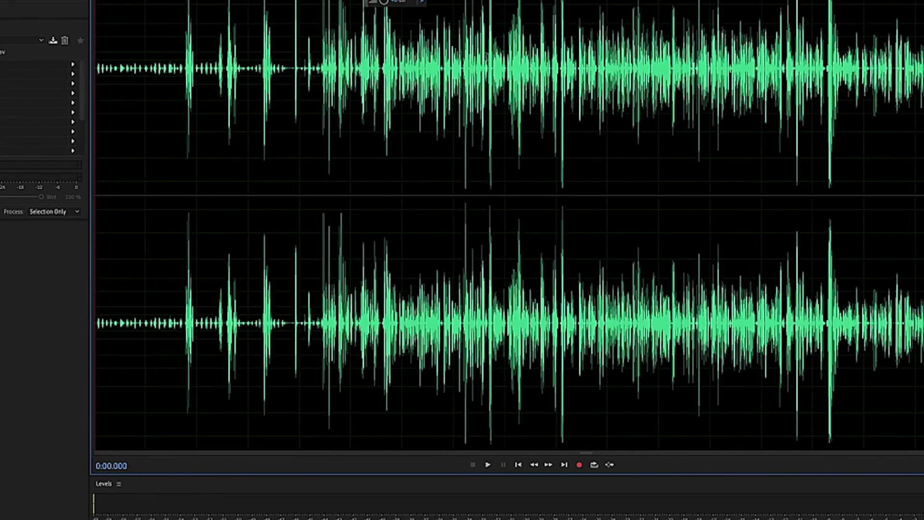
{"action": "key", "text": "equal"}
{"action": "key", "text": "equal"}
{"action": "key", "text": "equal"}
{"action": "key", "text": "equal"}
{"action": "key", "text": "equal"}
{"action": "key", "text": "equal"}
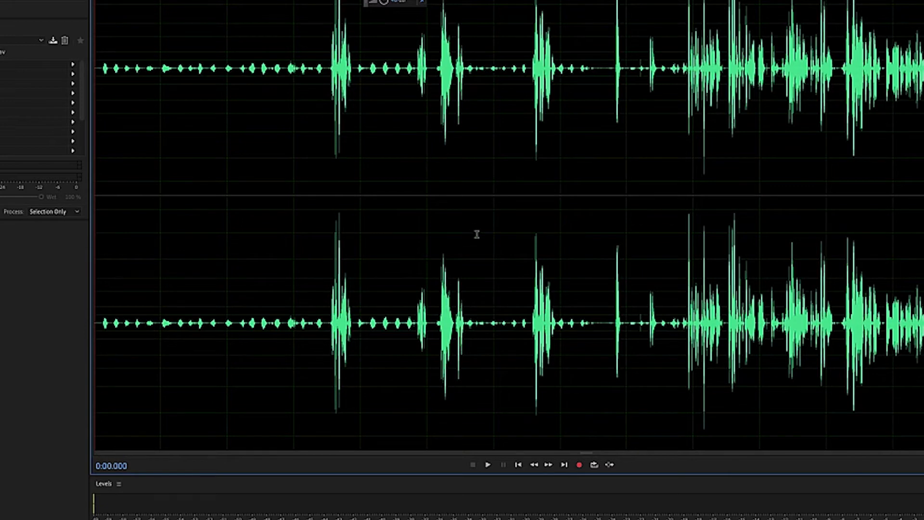
{"action": "left_click", "coordinate": [488, 465]}
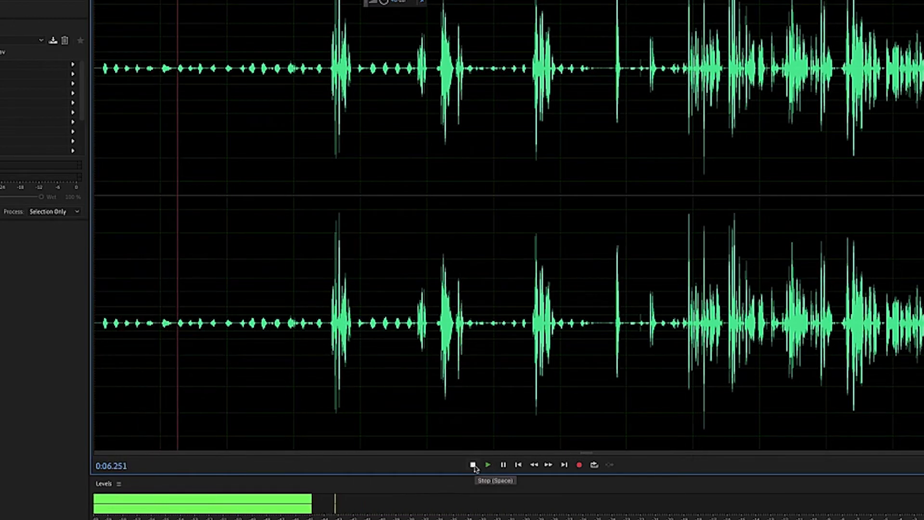
{"action": "left_click", "coordinate": [474, 465]}
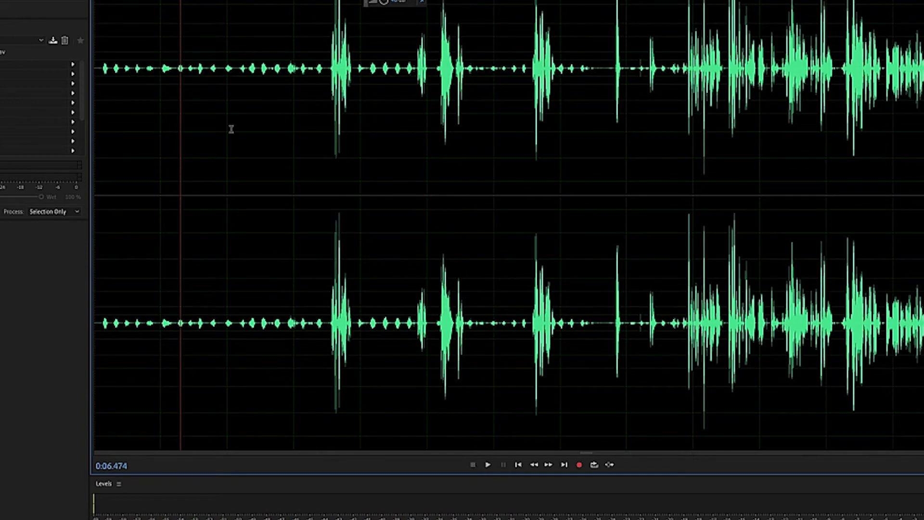
{"action": "left_click_drag", "start_coordinate": [95, 67], "coordinate": [326, 82]}
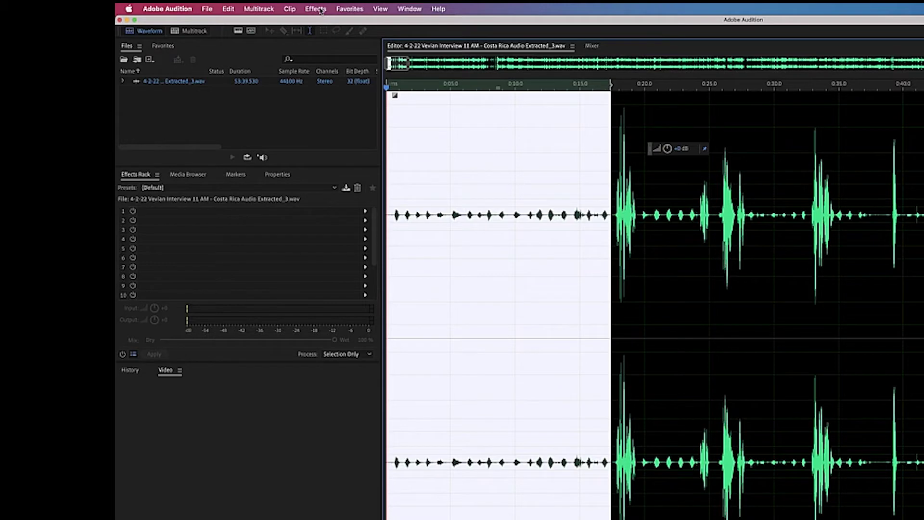
Capture a noise print from the selected opening via Noise Reduction / Restoration > Capture Noise Print.
{"action": "left_click", "coordinate": [316, 8]}
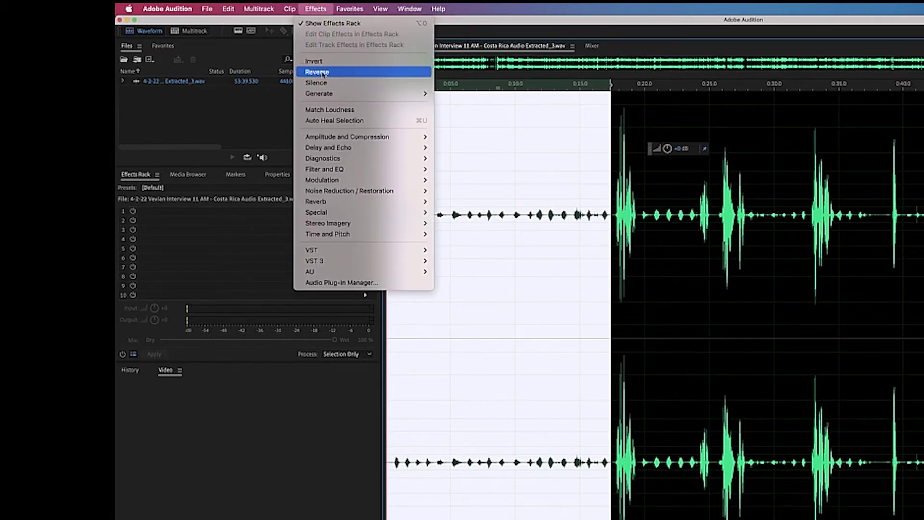
{"action": "mouse_move", "coordinate": [342, 191]}
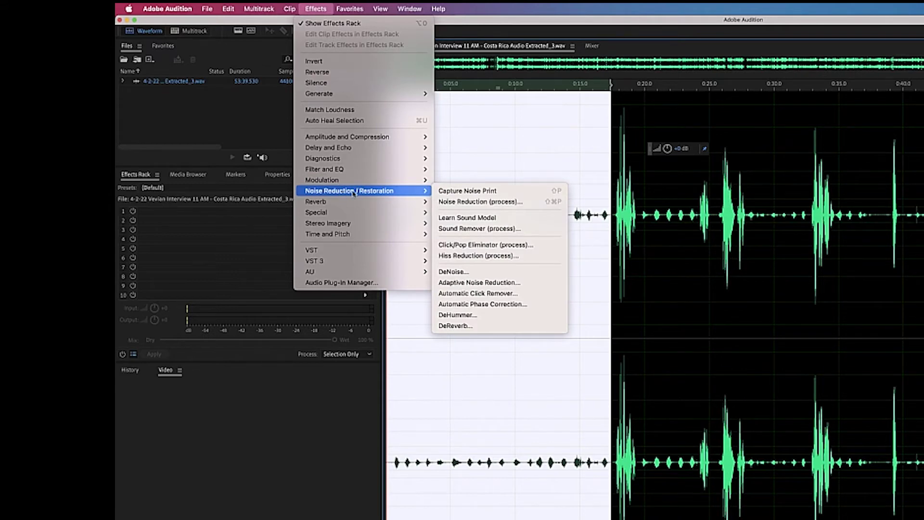
{"action": "left_click", "coordinate": [499, 193]}
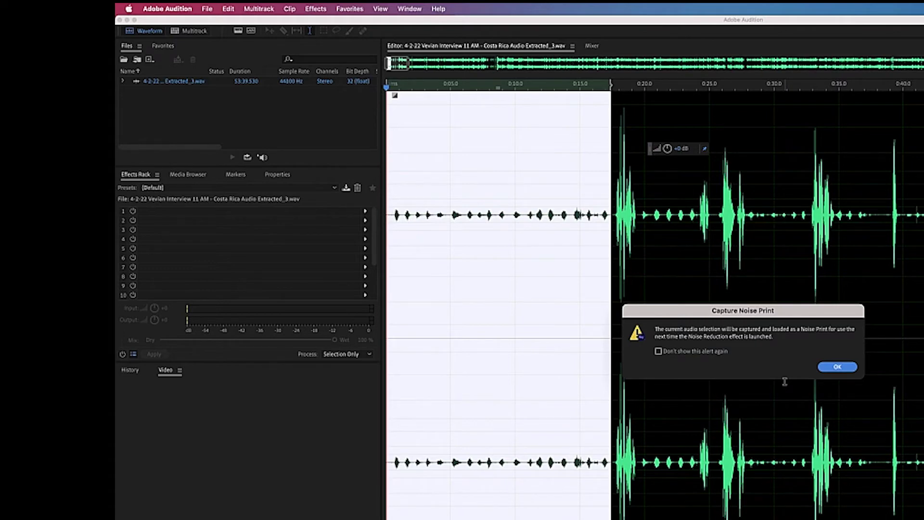
{"action": "left_click", "coordinate": [836, 369]}
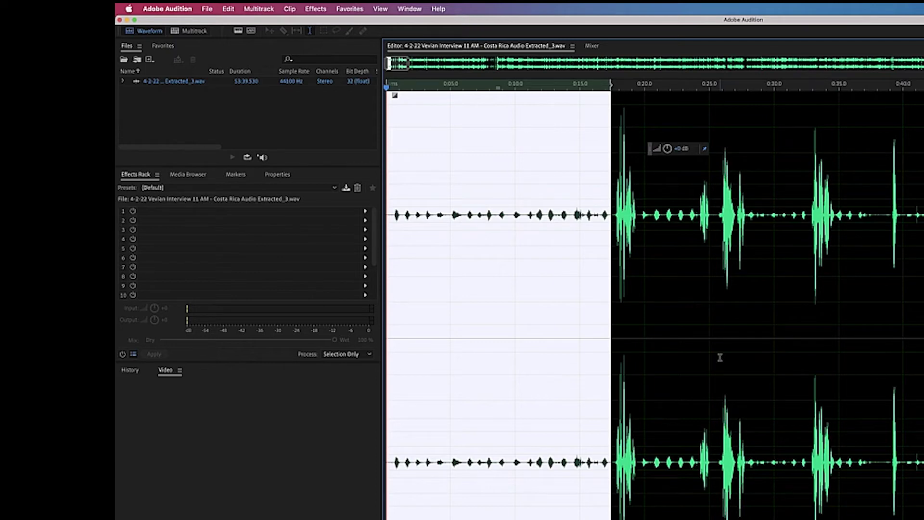
Select the entire interview audio with Cmd+A and bring up the Effects menu.
{"action": "key", "text": "super+a"}
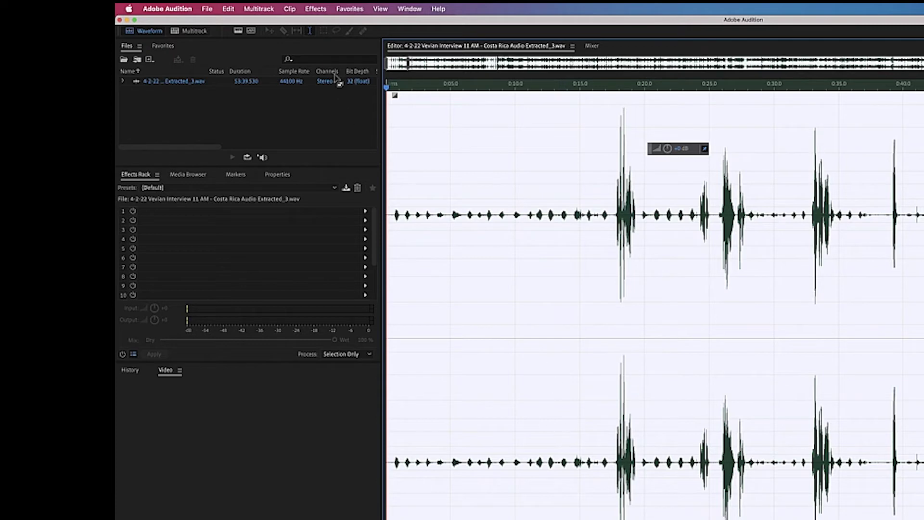
{"action": "left_click", "coordinate": [316, 8]}
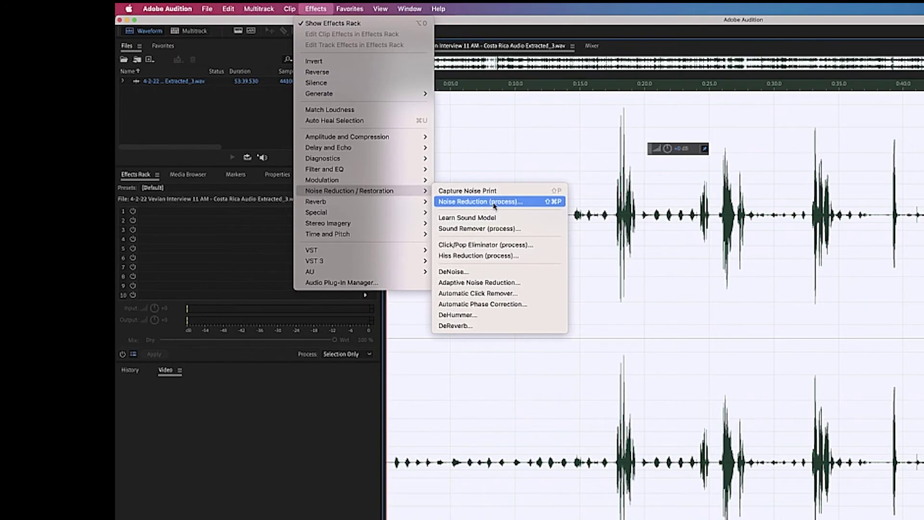
Open the Noise Reduction effect and preview it, trying a 50% reduction amount.
{"action": "left_click", "coordinate": [494, 206]}
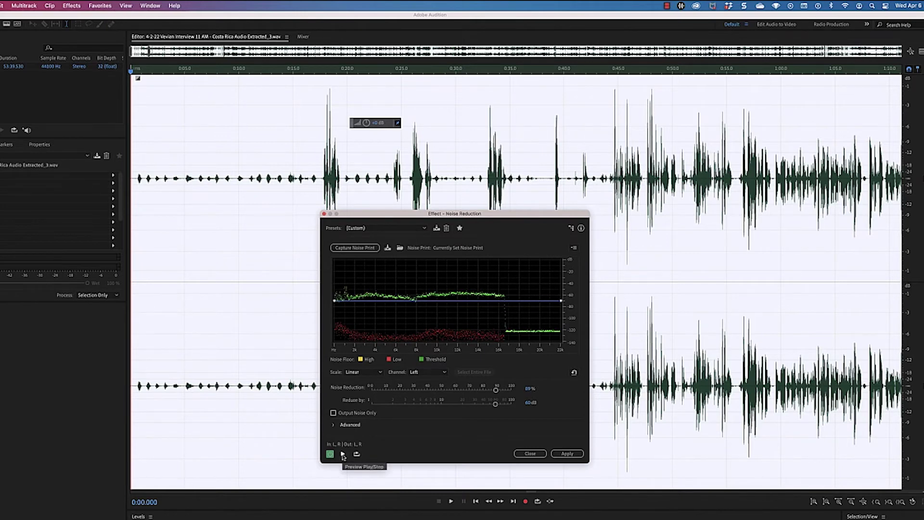
{"action": "left_click", "coordinate": [343, 454]}
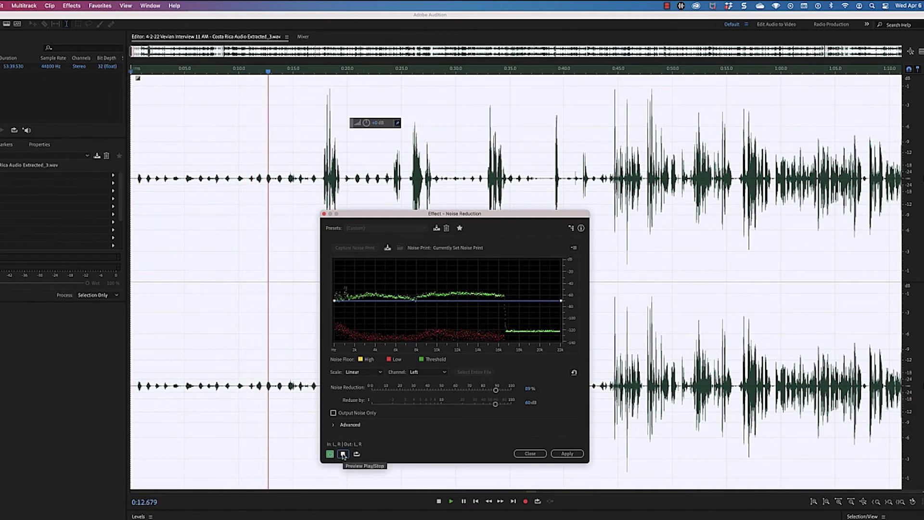
{"action": "left_click", "coordinate": [343, 454]}
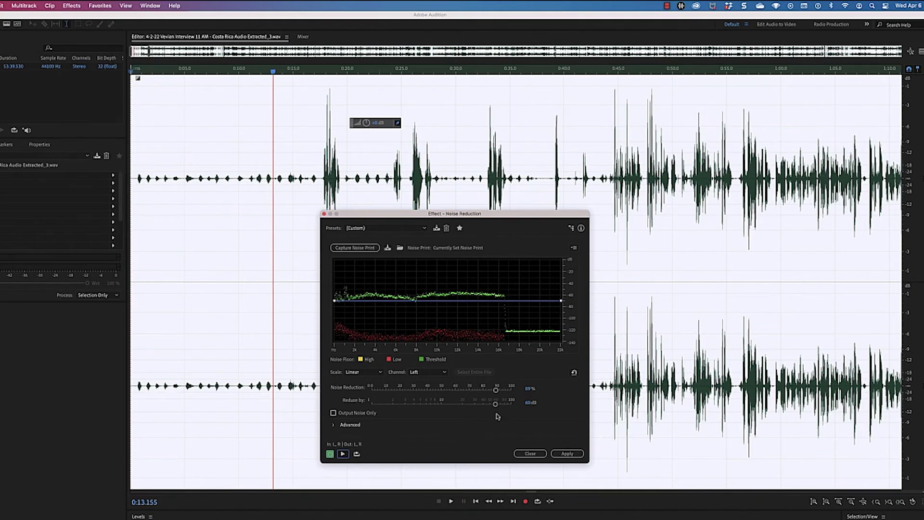
{"action": "left_click_drag", "start_coordinate": [496, 392], "coordinate": [442, 394]}
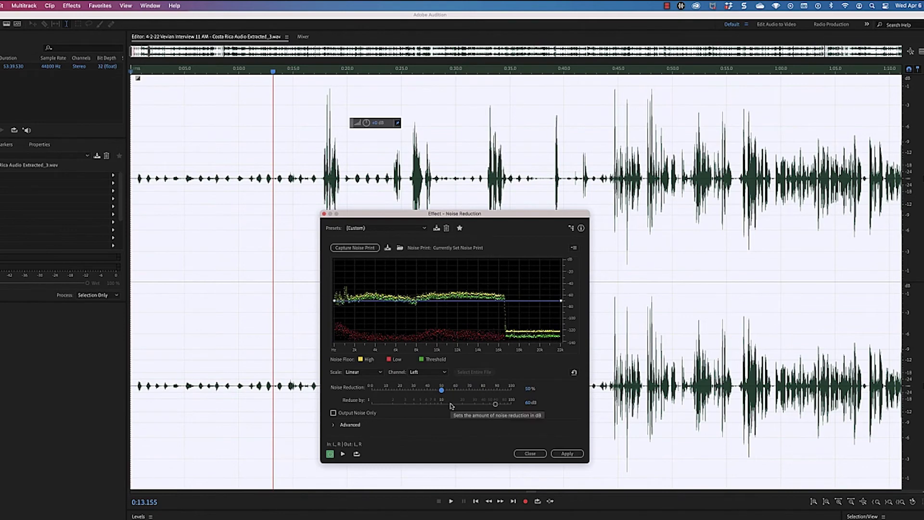
{"action": "left_click", "coordinate": [343, 454]}
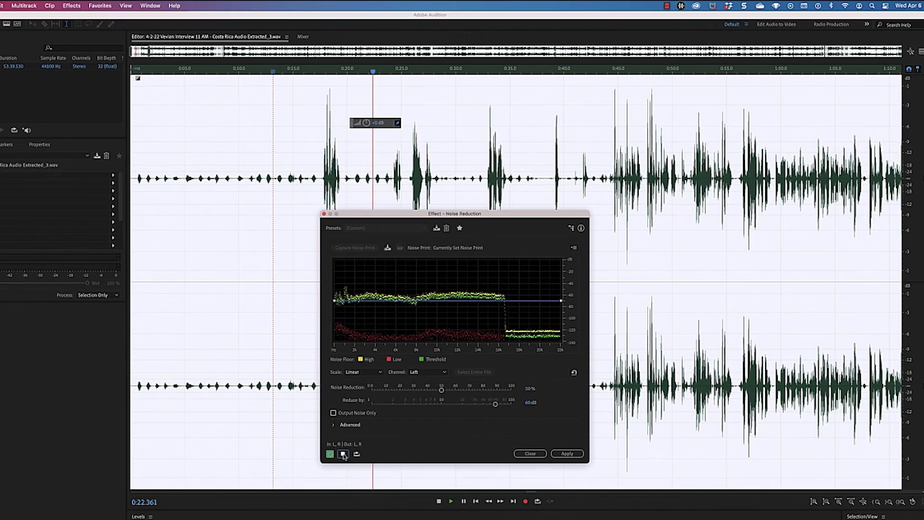
{"action": "left_click", "coordinate": [344, 454]}
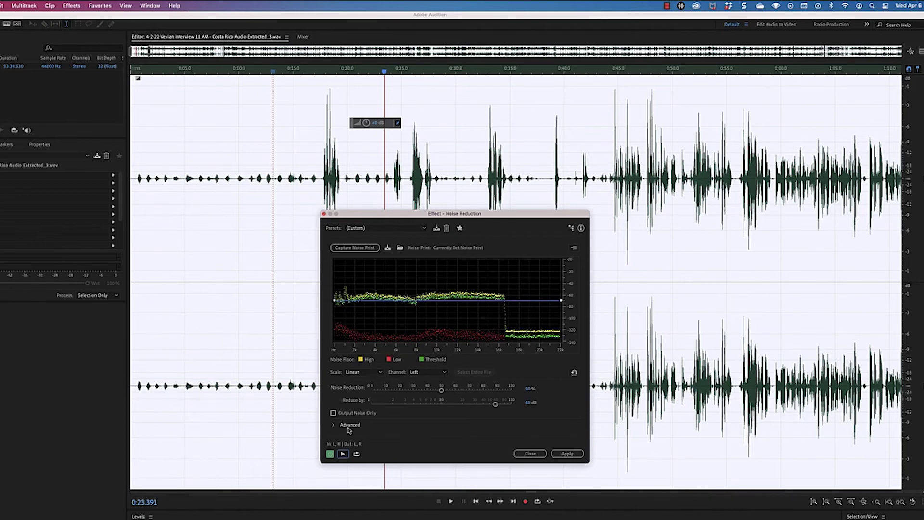
Set Noise Reduction to 70% and Reduce by to 30.6 dB, previewing from the start.
{"action": "left_click_drag", "start_coordinate": [443, 392], "coordinate": [471, 392]}
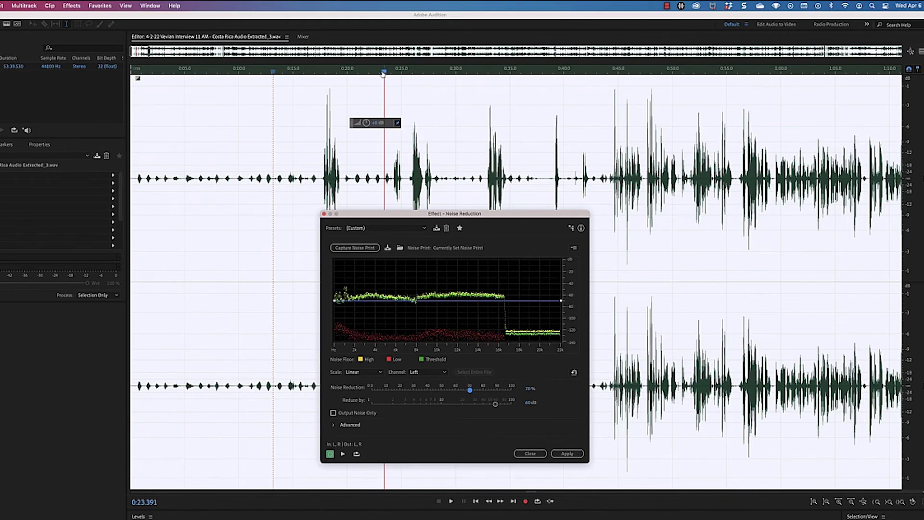
{"action": "left_click_drag", "start_coordinate": [384, 73], "coordinate": [134, 83]}
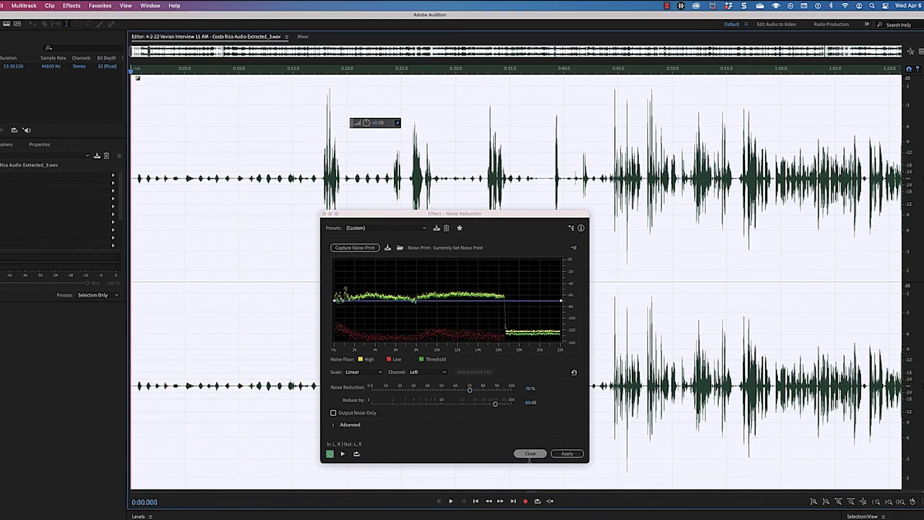
{"action": "left_click", "coordinate": [342, 453]}
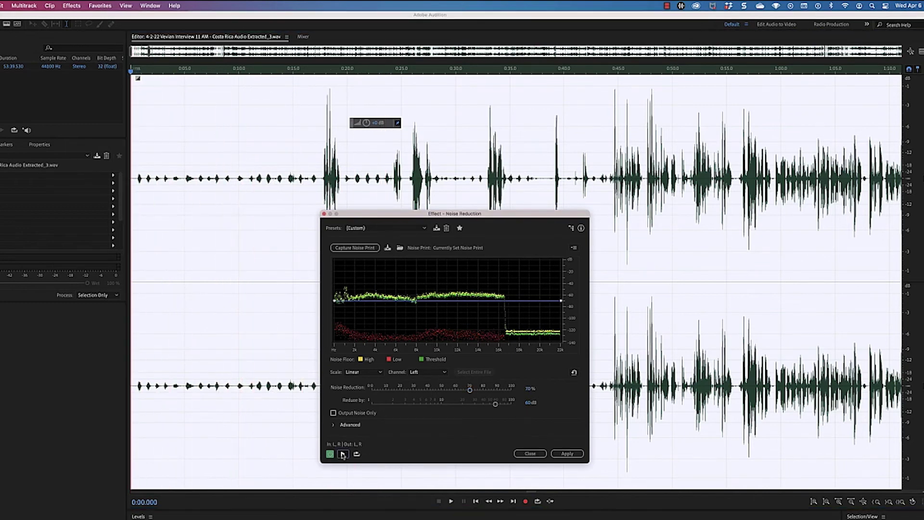
{"action": "left_click", "coordinate": [342, 454]}
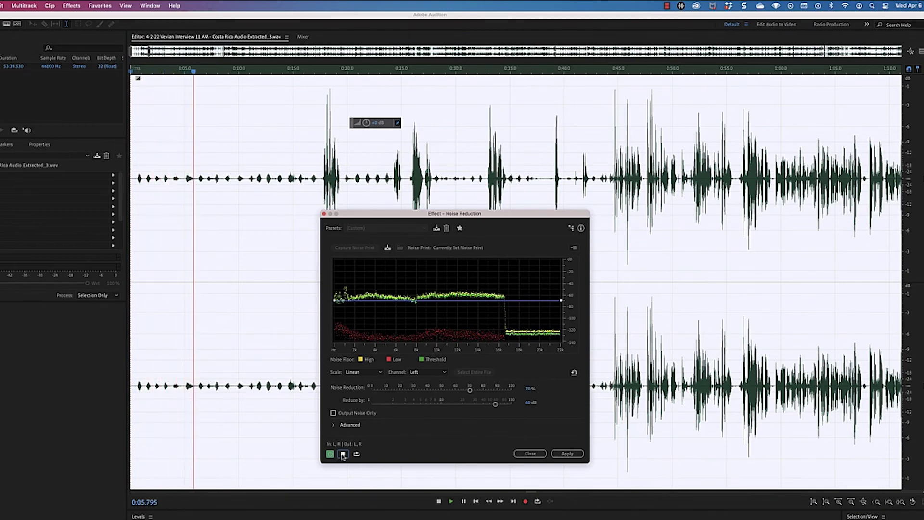
{"action": "left_click", "coordinate": [342, 454]}
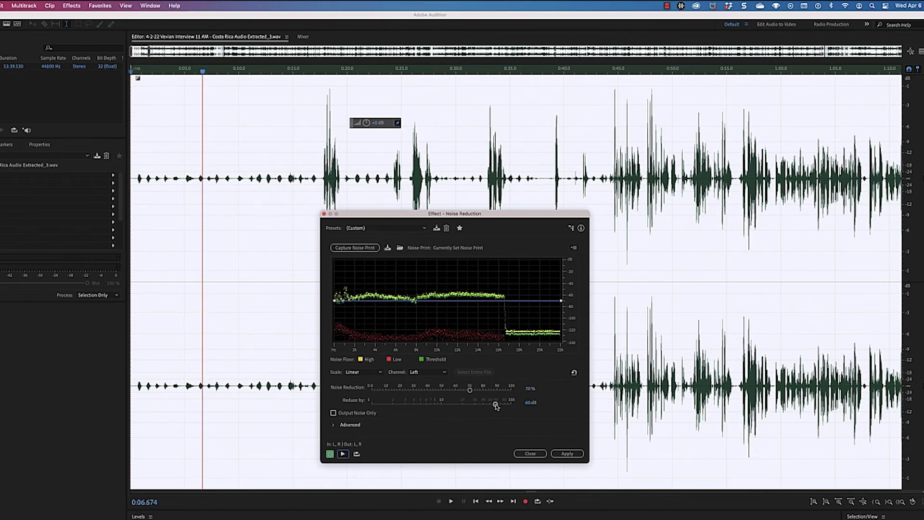
{"action": "left_click_drag", "start_coordinate": [496, 406], "coordinate": [475, 407]}
{"action": "left_click", "coordinate": [343, 454]}
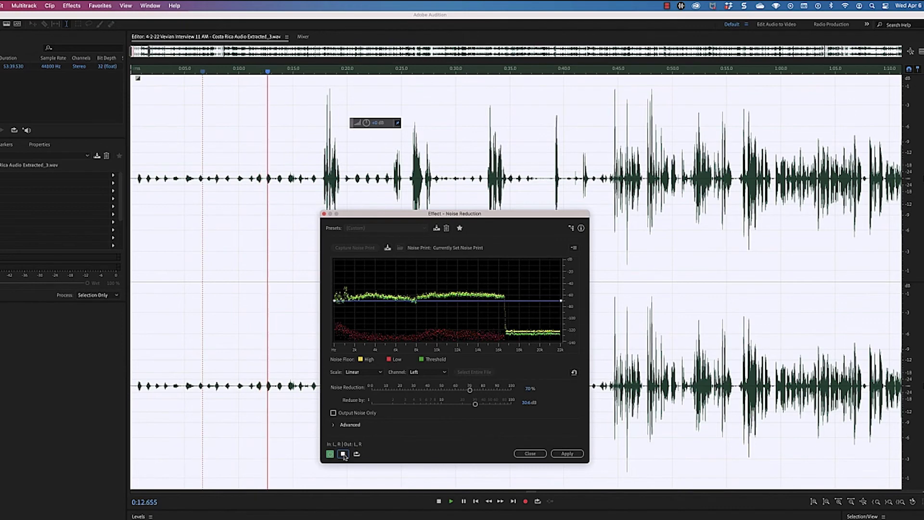
{"action": "left_click", "coordinate": [343, 454]}
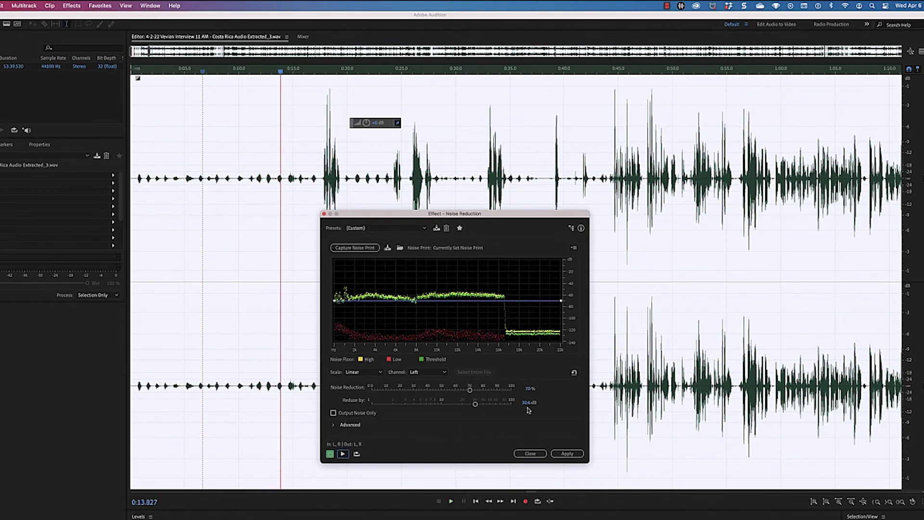
Apply the noise reduction and play back the cleaned audio from near the start.
{"action": "left_click", "coordinate": [568, 454]}
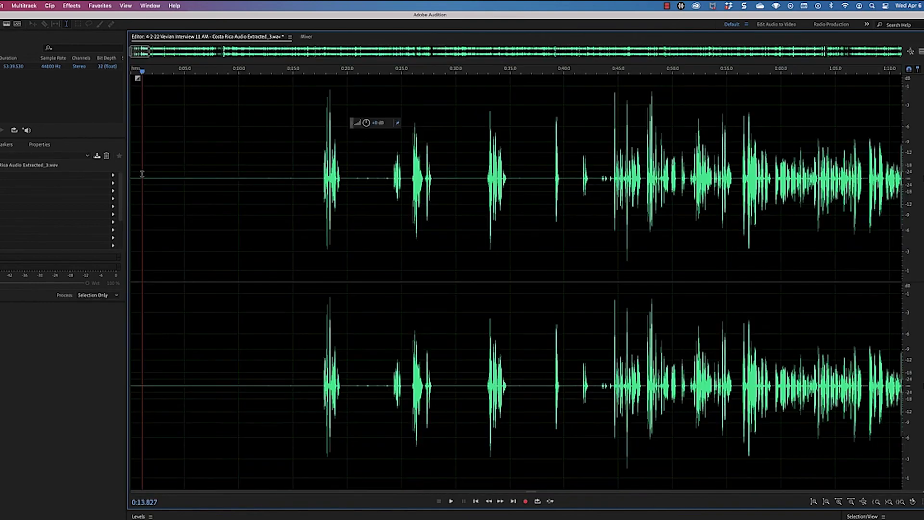
{"action": "left_click", "coordinate": [141, 177]}
{"action": "left_click_drag", "start_coordinate": [143, 72], "coordinate": [615, 163]}
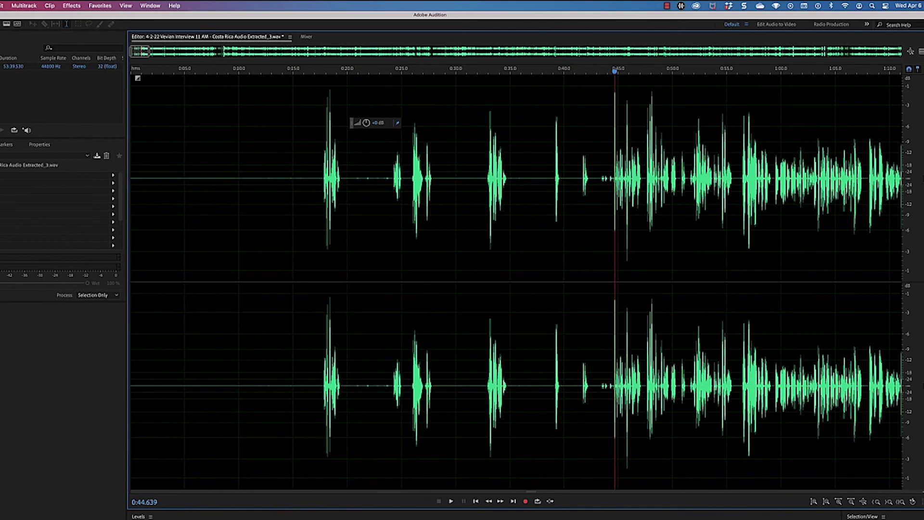
{"action": "key", "text": "space"}
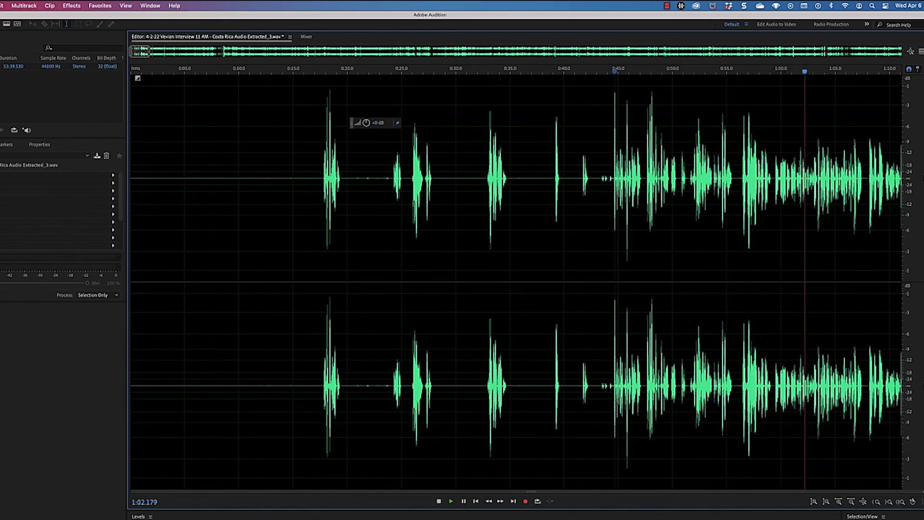
{"action": "key", "text": "space"}
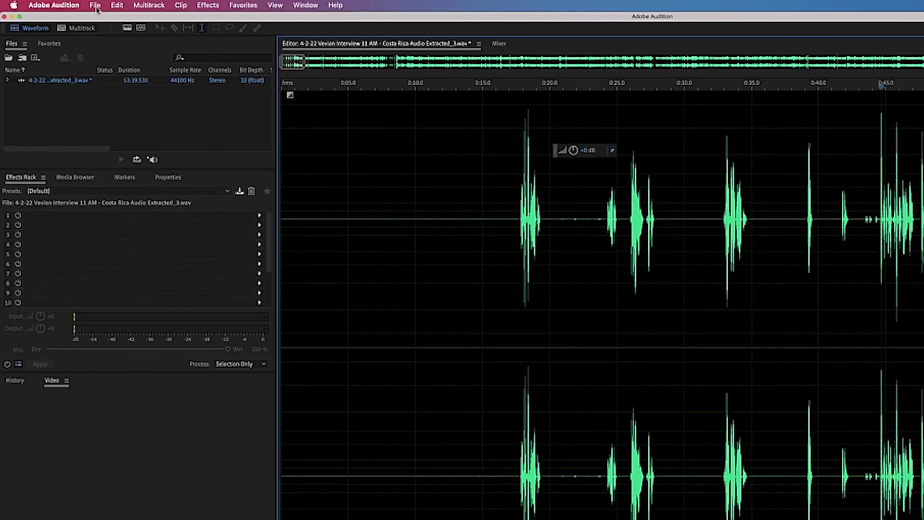
Close the cleaned audio file, saving changes, then quit Audition.
{"action": "left_click", "coordinate": [0, 5]}
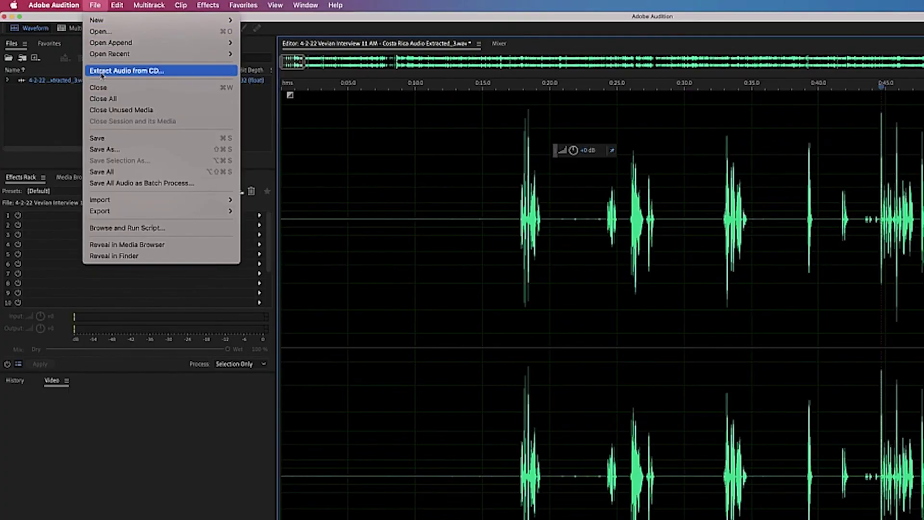
{"action": "left_click", "coordinate": [103, 88]}
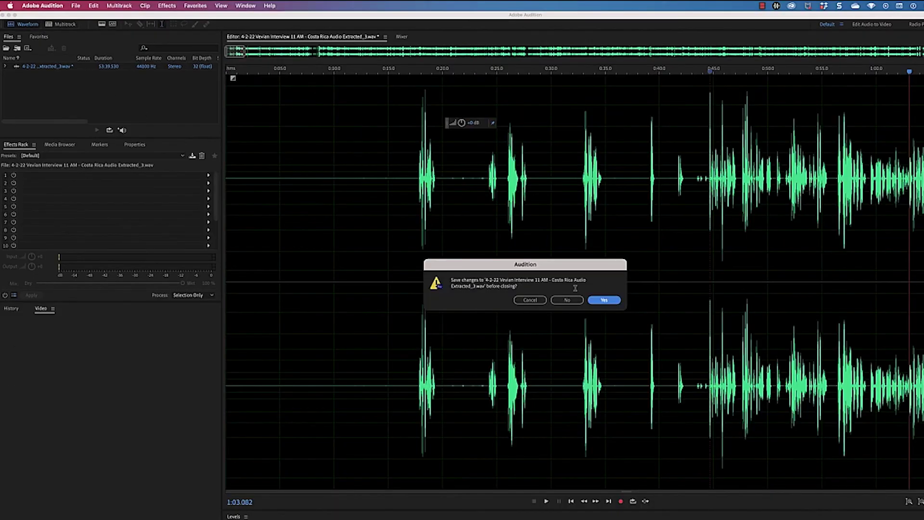
{"action": "left_click", "coordinate": [605, 300]}
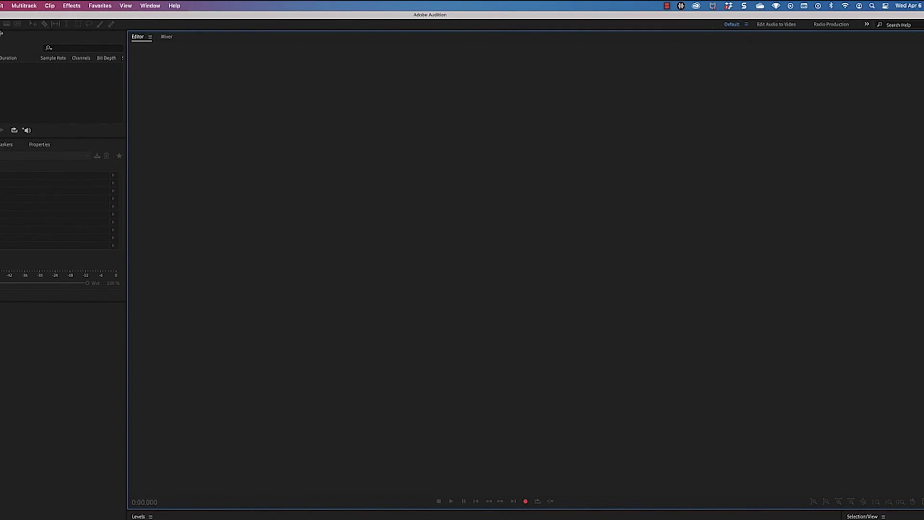
{"action": "left_click", "coordinate": [44, 6]}
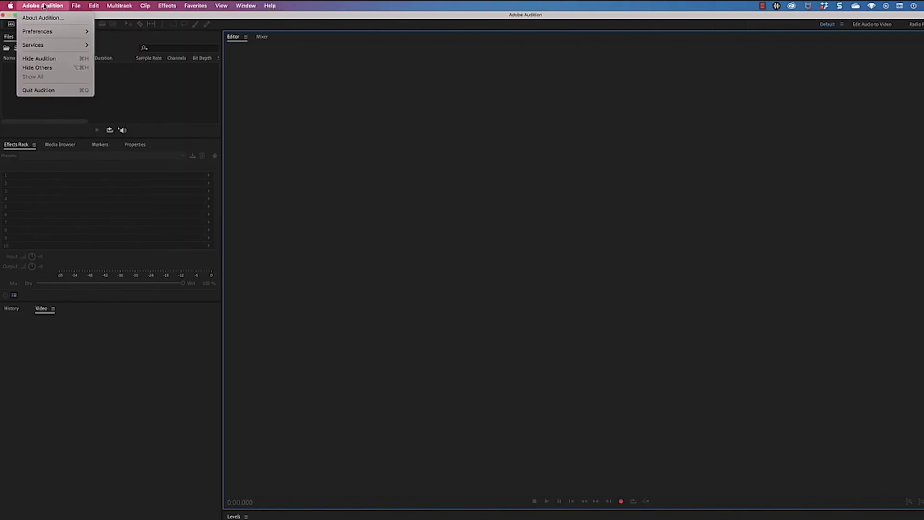
{"action": "left_click", "coordinate": [56, 92]}
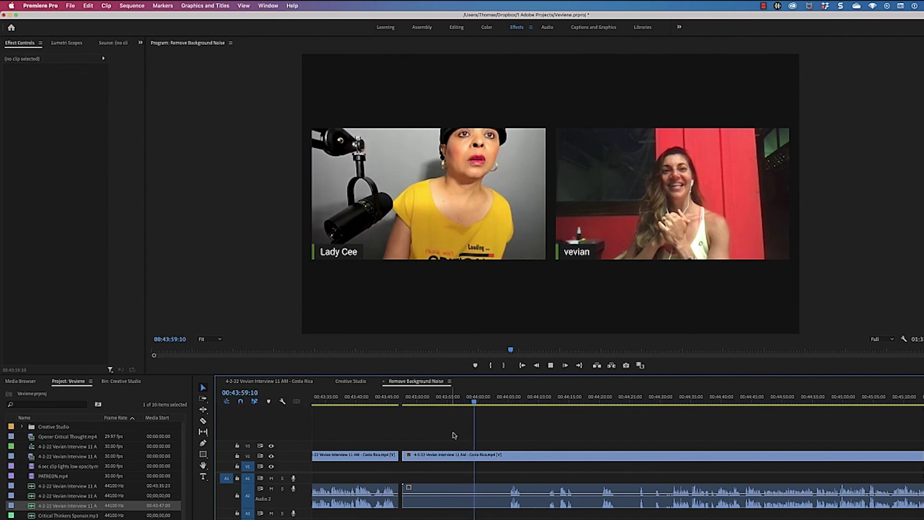
Slide the second interview clip left to meet the first, then play the cleaned section.
{"action": "left_click", "coordinate": [424, 454]}
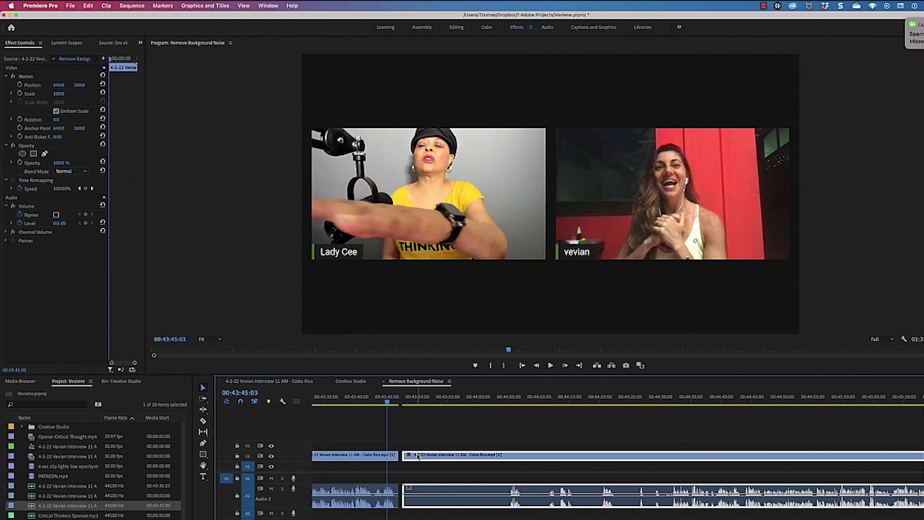
{"action": "left_click_drag", "start_coordinate": [417, 455], "coordinate": [414, 456]}
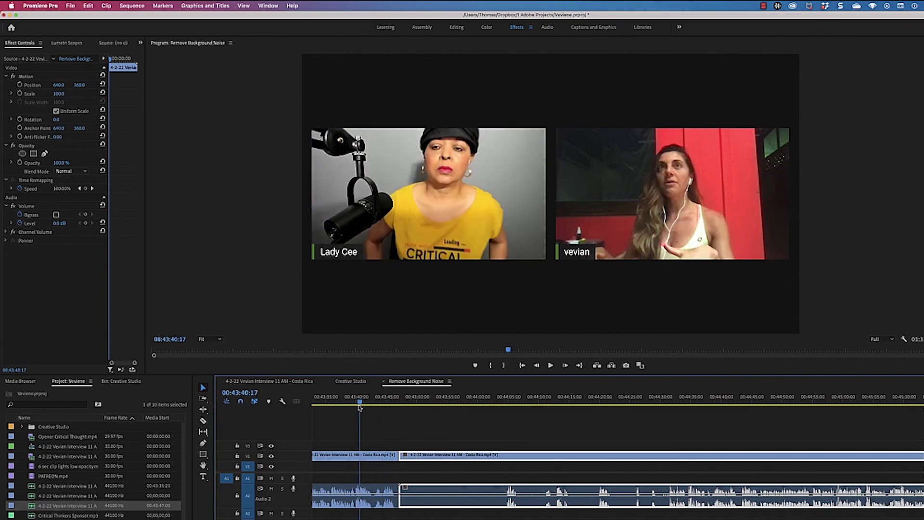
{"action": "left_click_drag", "start_coordinate": [361, 406], "coordinate": [631, 452]}
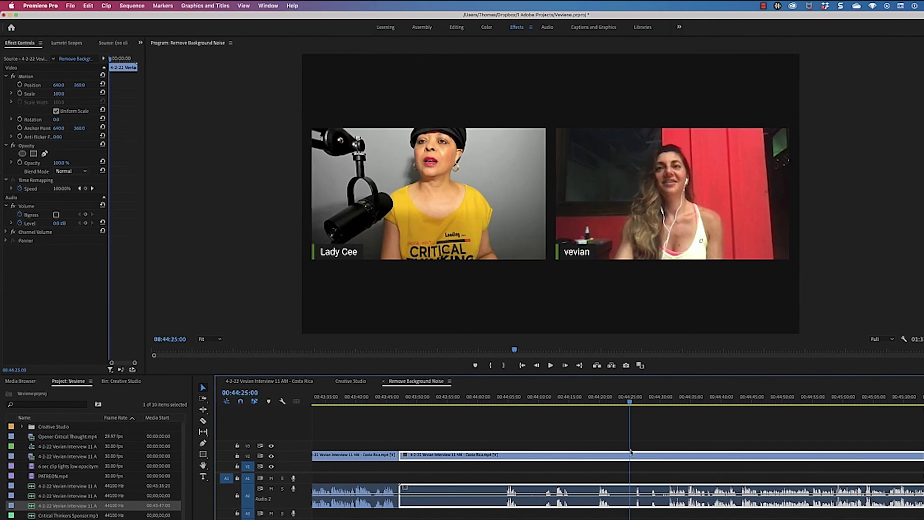
{"action": "scroll", "coordinate": [631, 453], "scroll_direction": "down", "scroll_amount": 8}
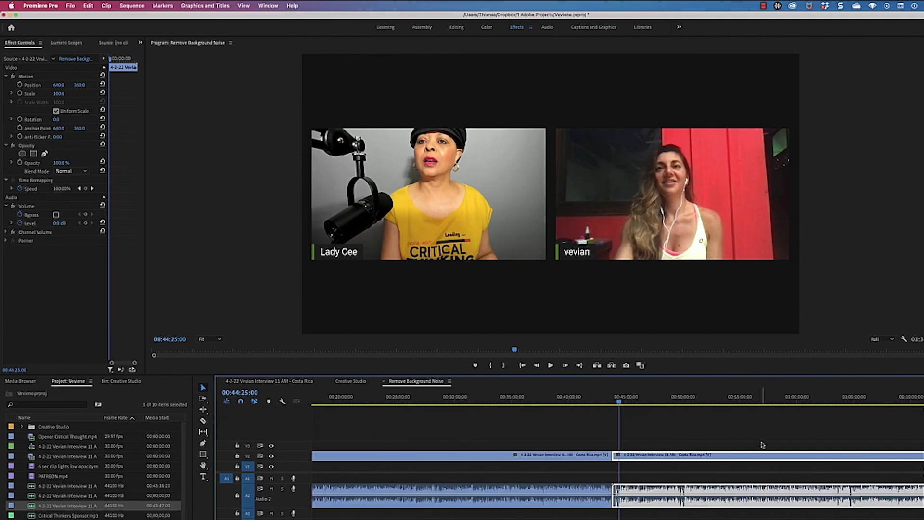
{"action": "scroll", "coordinate": [757, 423], "scroll_direction": "down", "scroll_amount": 2}
{"action": "left_click", "coordinate": [701, 401]}
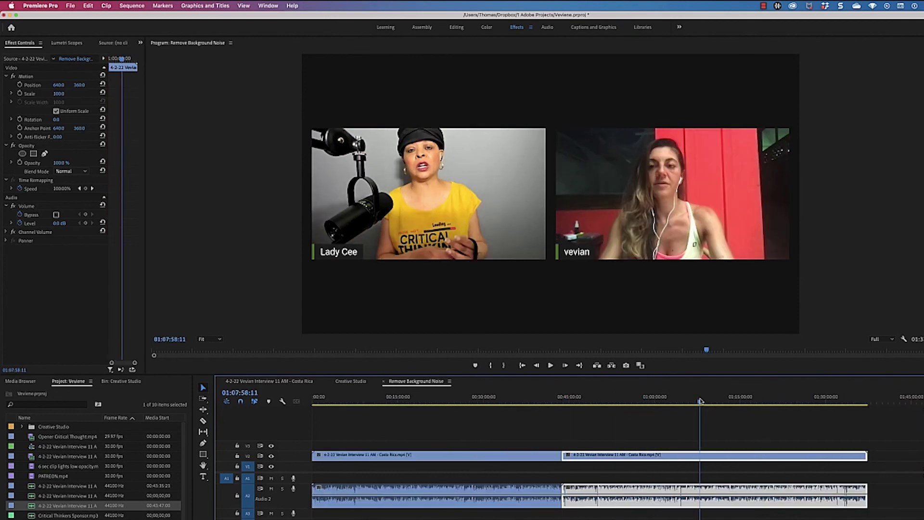
{"action": "left_click", "coordinate": [741, 402]}
{"action": "key", "text": "space"}
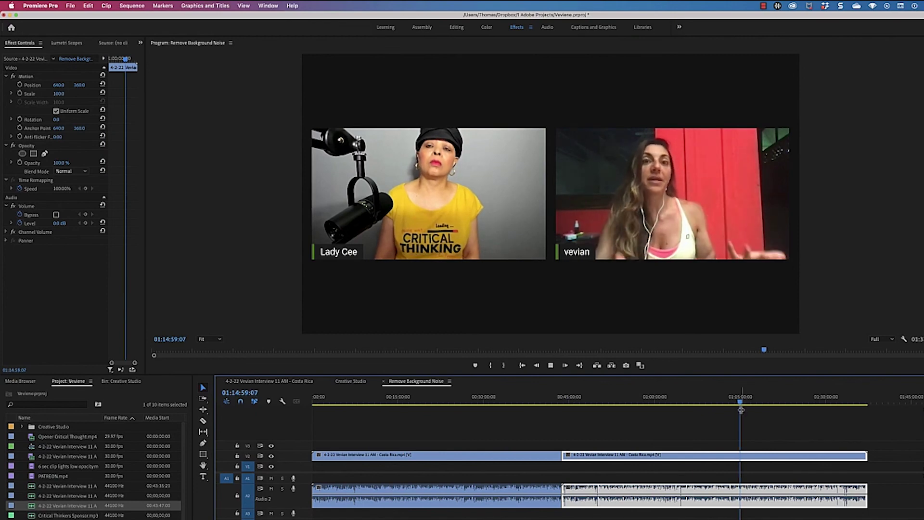